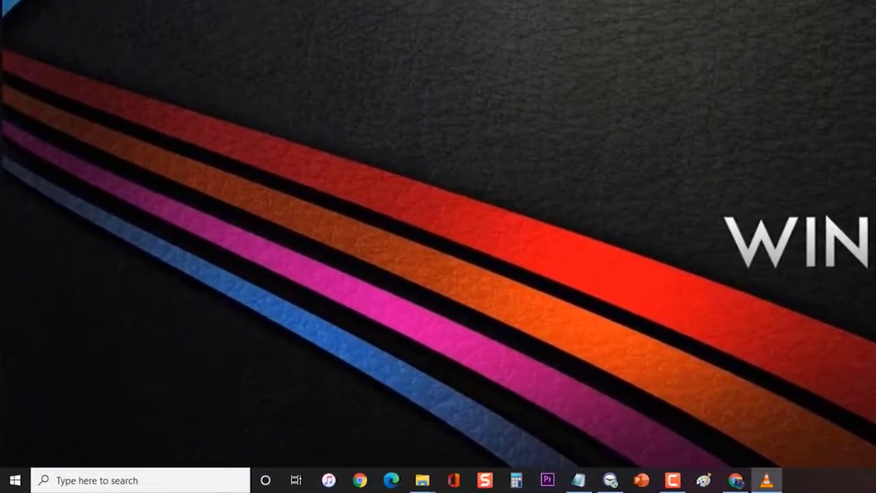
# Step: Show the Start menu power options, then dismiss them without restarting
pyautogui.click(14, 479)
pyautogui.click(16, 454)
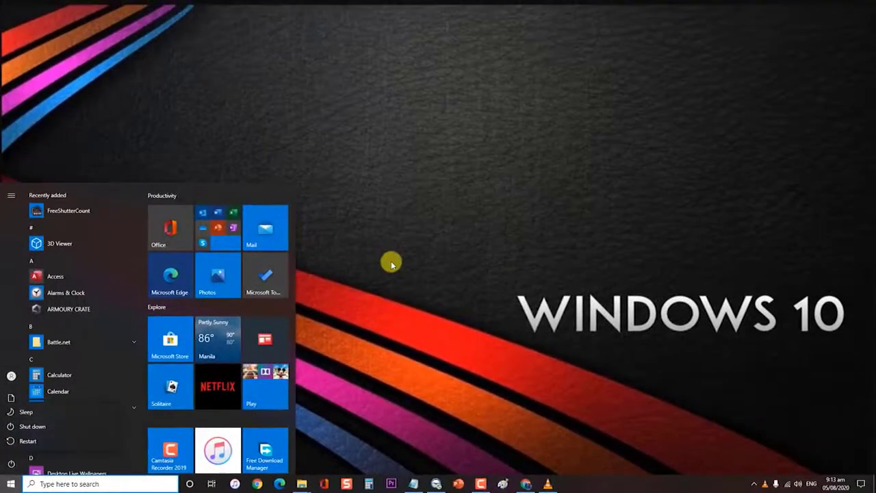
pyautogui.click(391, 263)
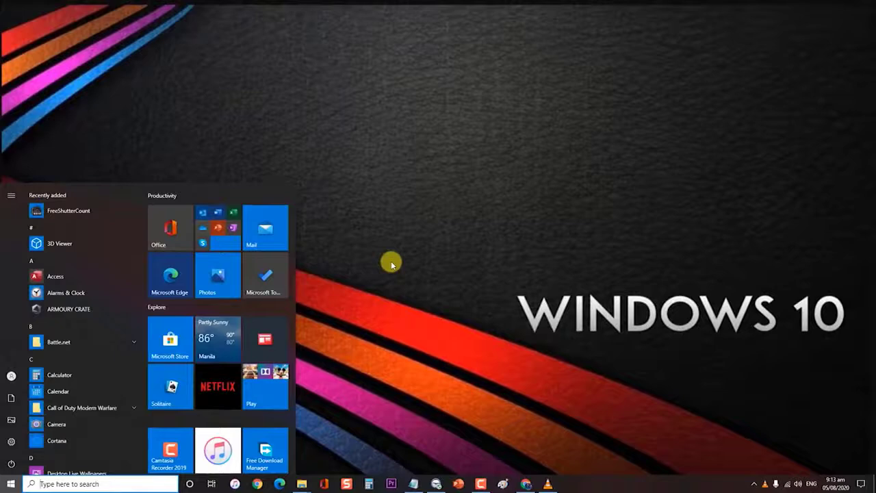
pyautogui.click(391, 263)
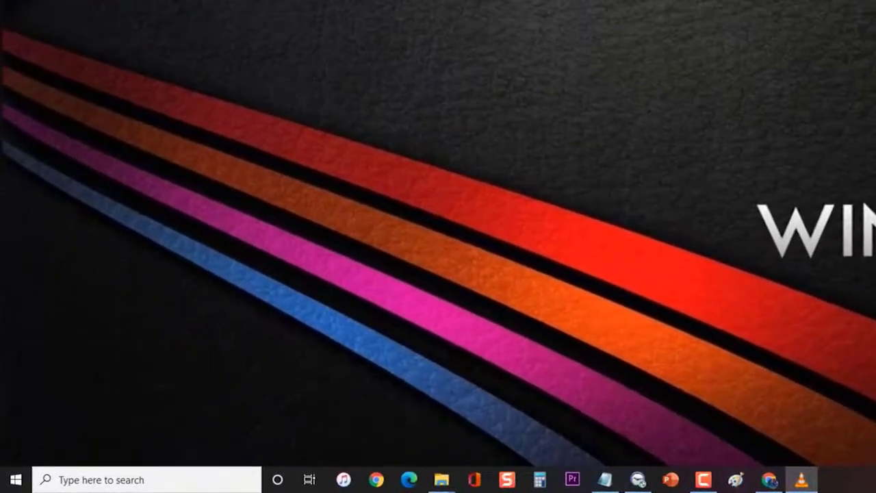
# Step: Set recommended troubleshooting to 'Ask me before running troubleshooters' under Update & Security > Troubleshoot
pyautogui.click(16, 473)
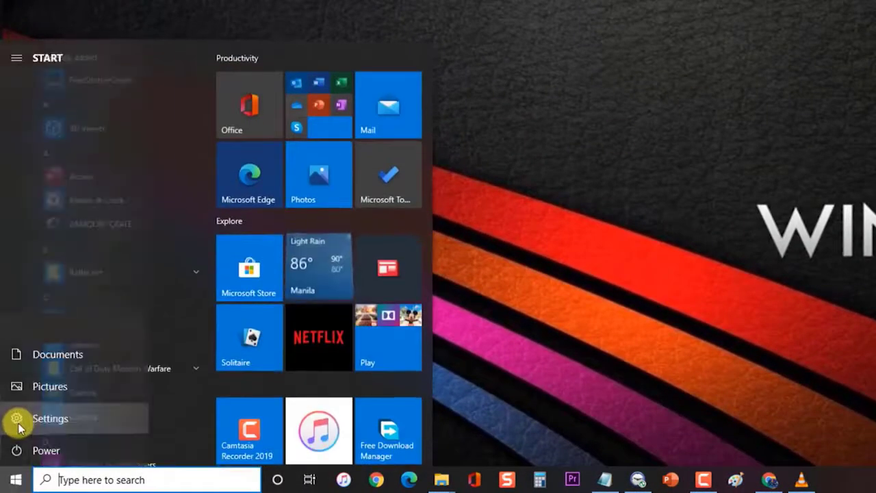
pyautogui.click(16, 419)
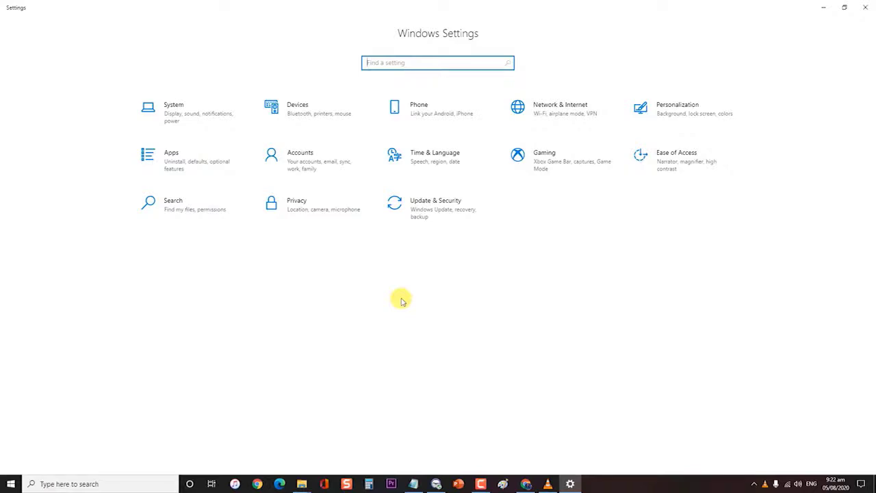
pyautogui.click(418, 217)
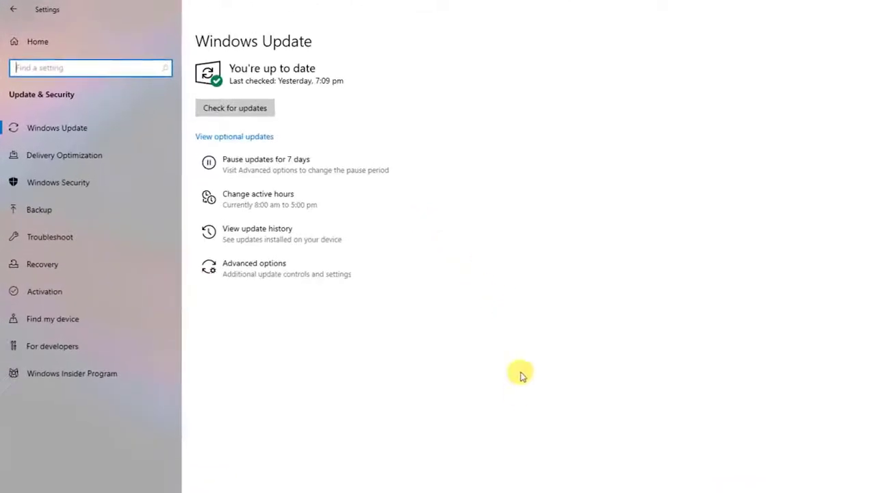
pyautogui.click(81, 236)
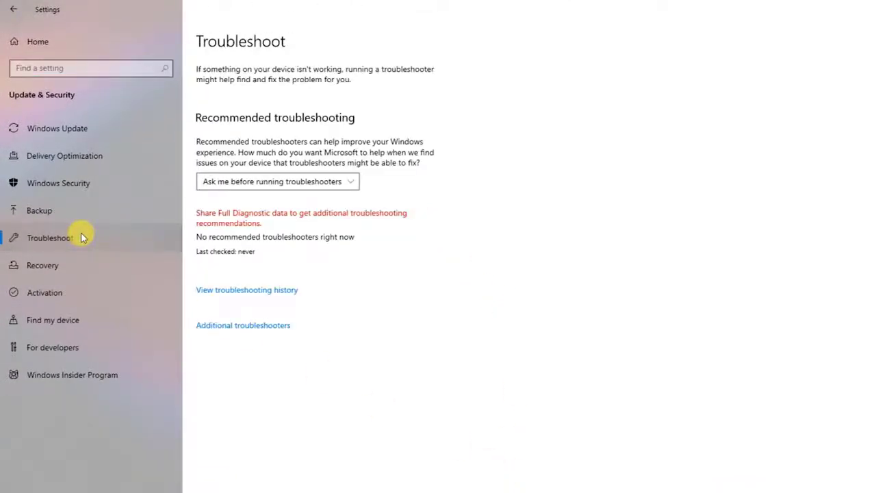
pyautogui.click(270, 190)
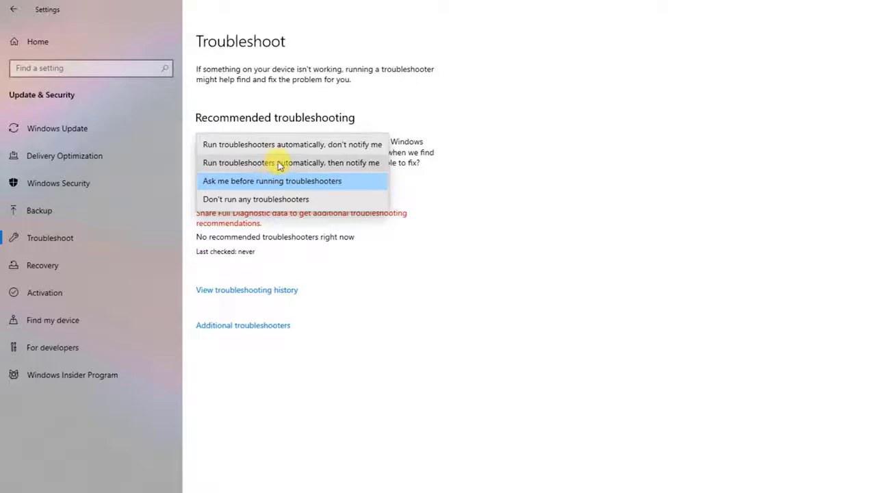
pyautogui.click(279, 181)
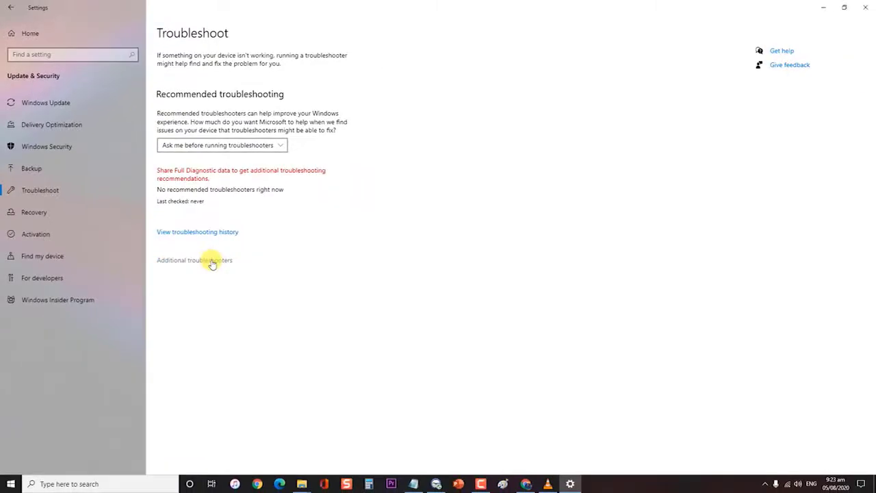
# Step: Open Additional troubleshooters and expand the Recording Audio troubleshooter
pyautogui.click(212, 262)
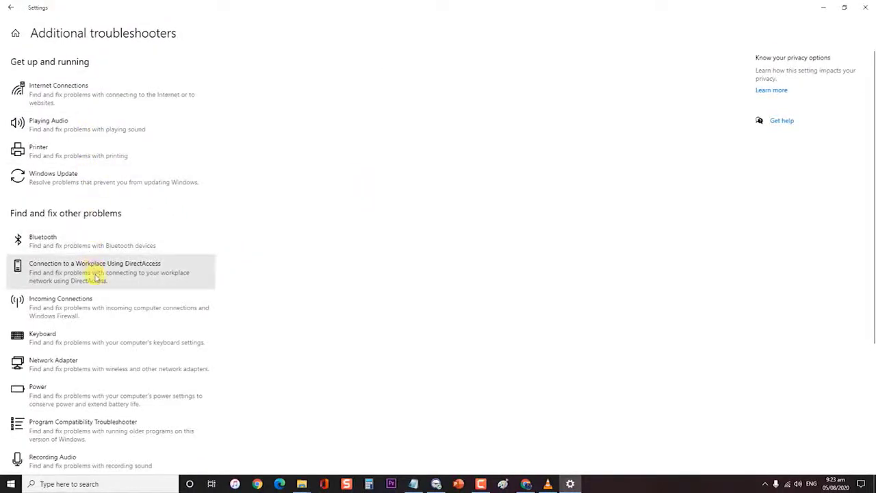
pyautogui.scroll(-3, 127, 342)
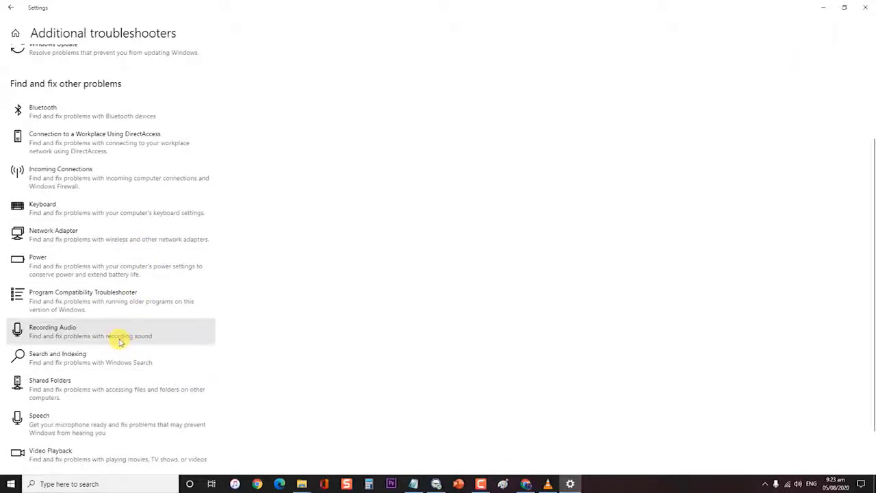
pyautogui.click(120, 342)
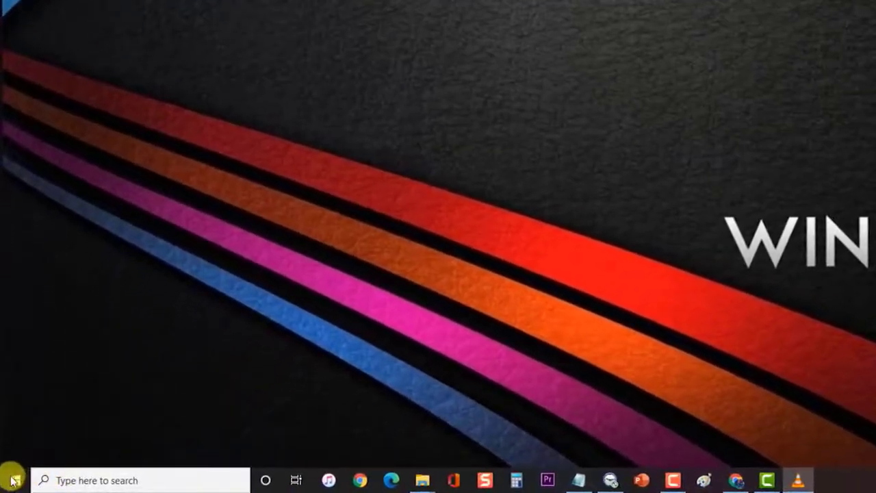
# Step: Automatically search for updated drivers for the Logitech HD Webcam C310 under Imaging devices
pyautogui.rightClick(10, 484)
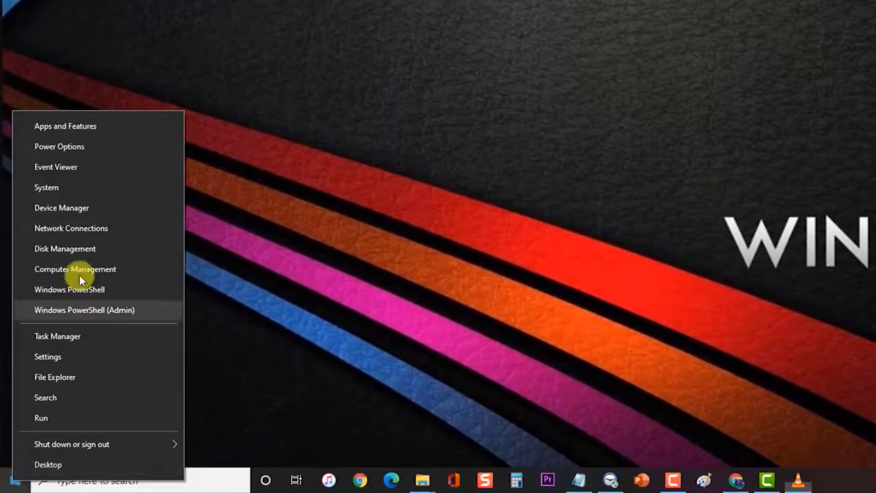
pyautogui.click(75, 211)
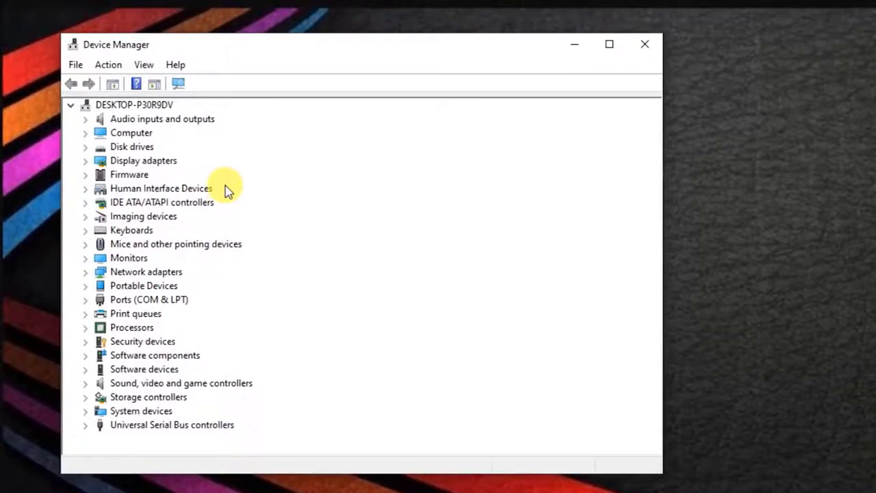
pyautogui.click(85, 218)
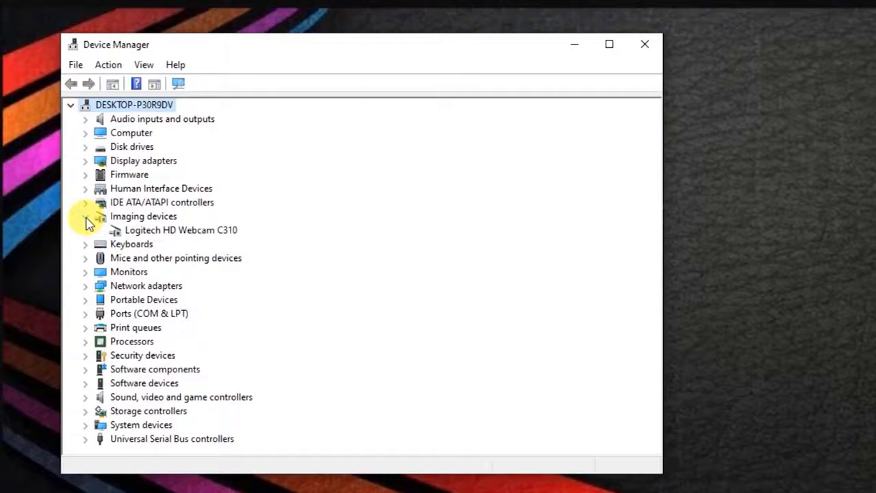
pyautogui.click(149, 233)
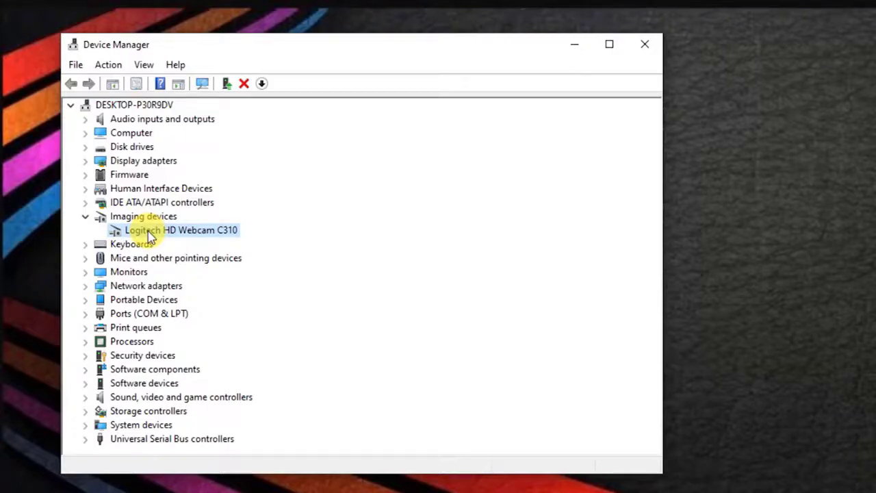
pyautogui.rightClick(149, 234)
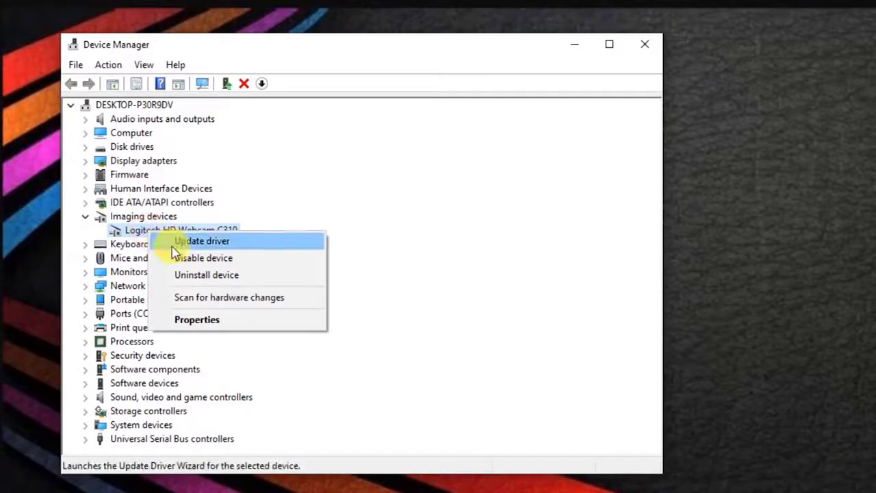
pyautogui.click(173, 247)
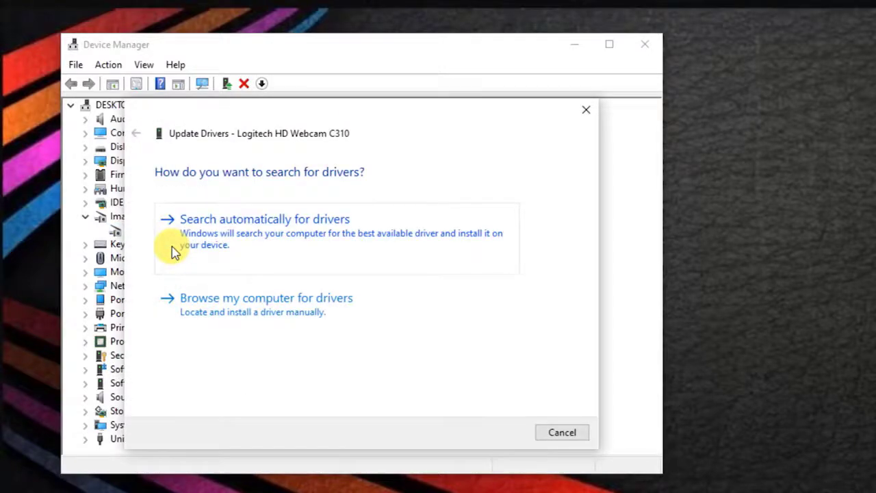
pyautogui.click(219, 253)
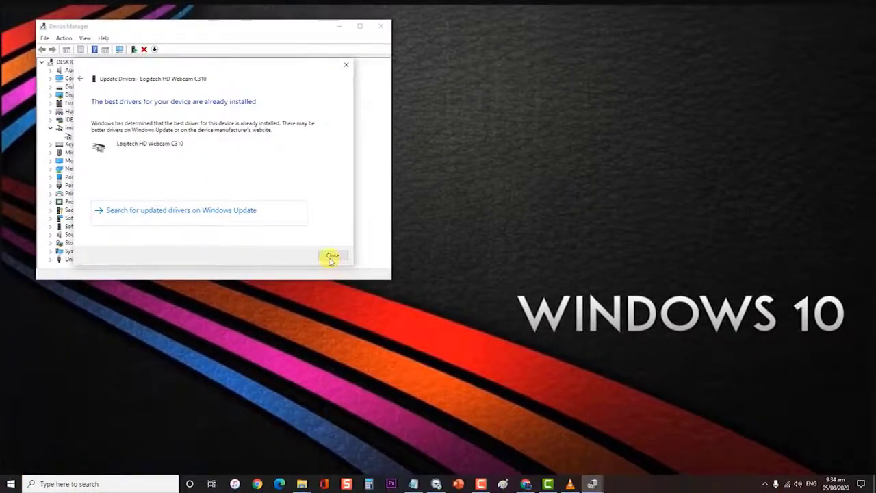
# Step: Close the driver update result, dismiss the Start power options, and close Device Manager
pyautogui.click(477, 366)
pyautogui.click(11, 484)
pyautogui.click(11, 463)
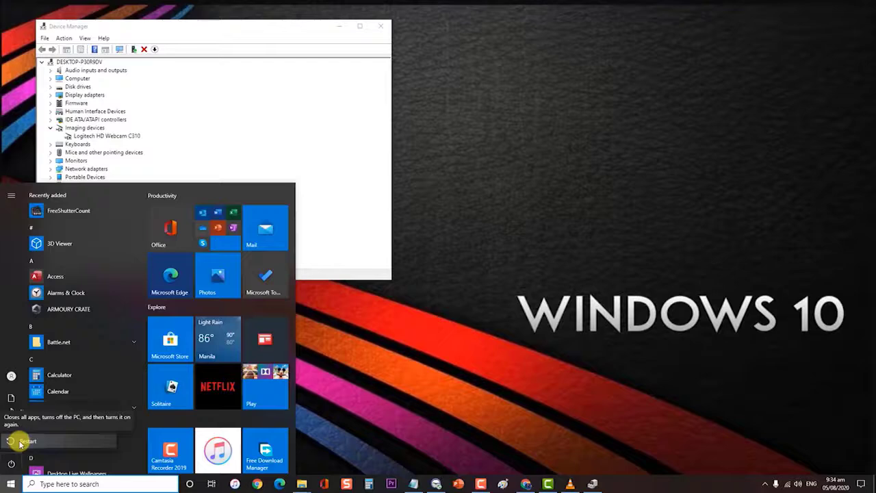
pyautogui.press('Escape')
pyautogui.click(444, 63)
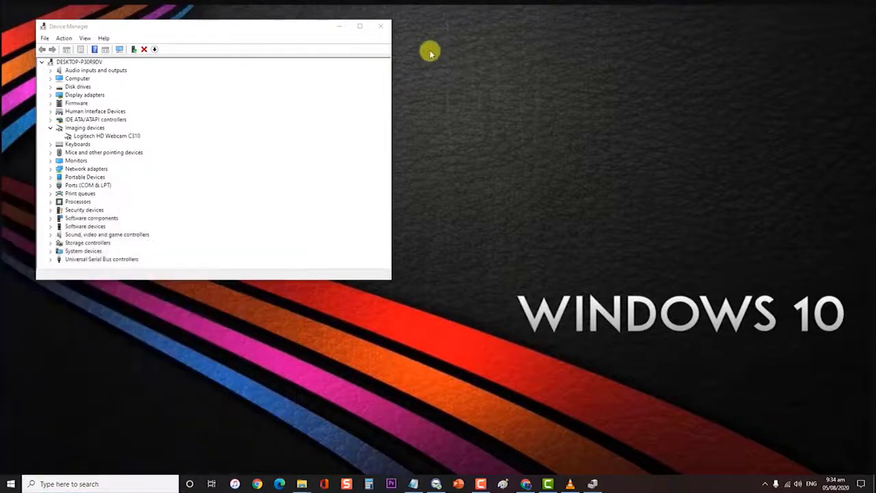
pyautogui.click(381, 26)
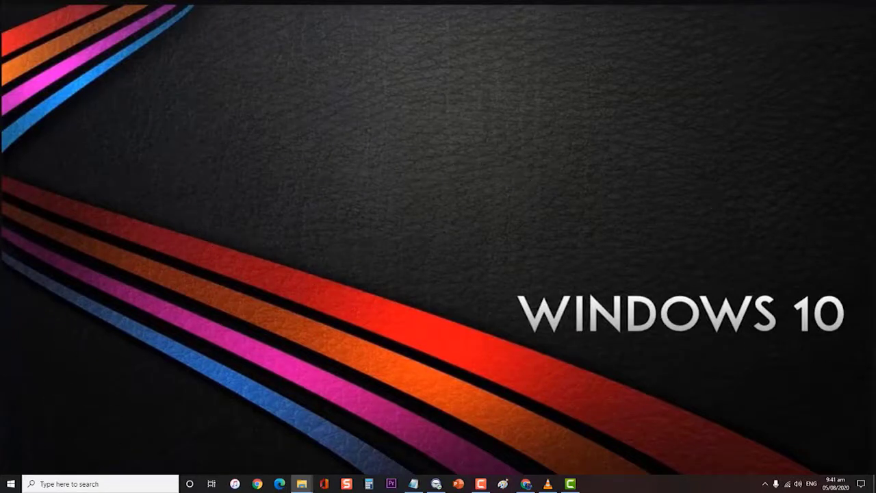
pyautogui.click(10, 484)
pyautogui.click(11, 464)
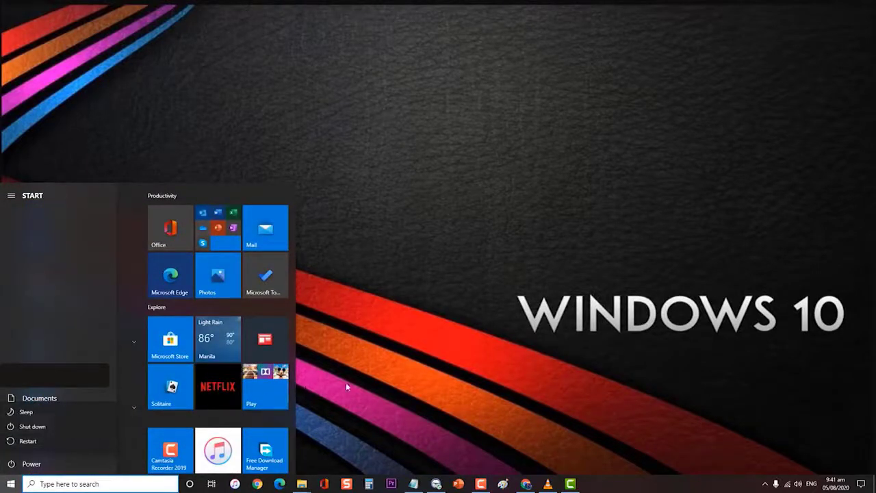
pyautogui.click(431, 383)
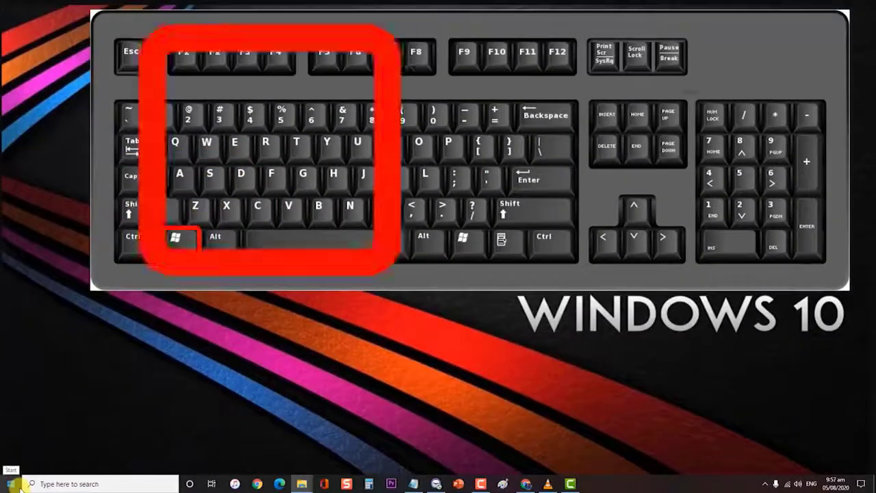
# Step: Run hdwwiz.cpl and start the Add legacy hardware wizard for Imaging devices
pyautogui.press('super+r')
pyautogui.click(79, 429)
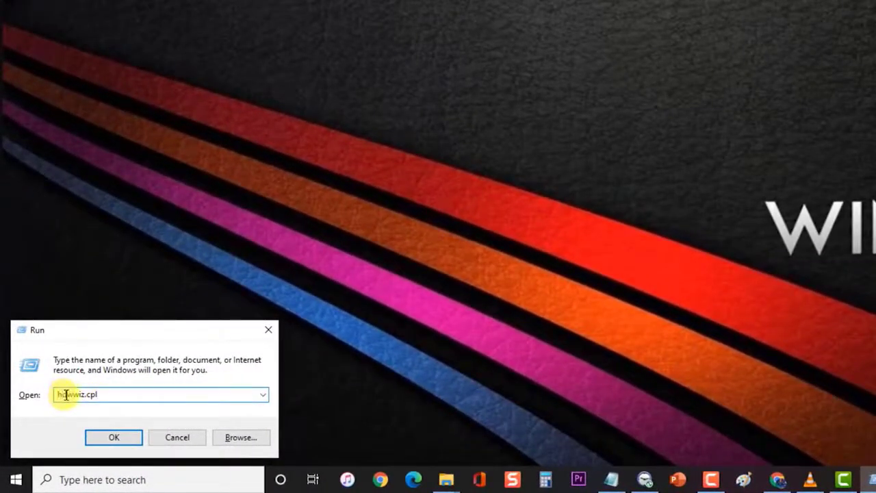
pyautogui.press('Return')
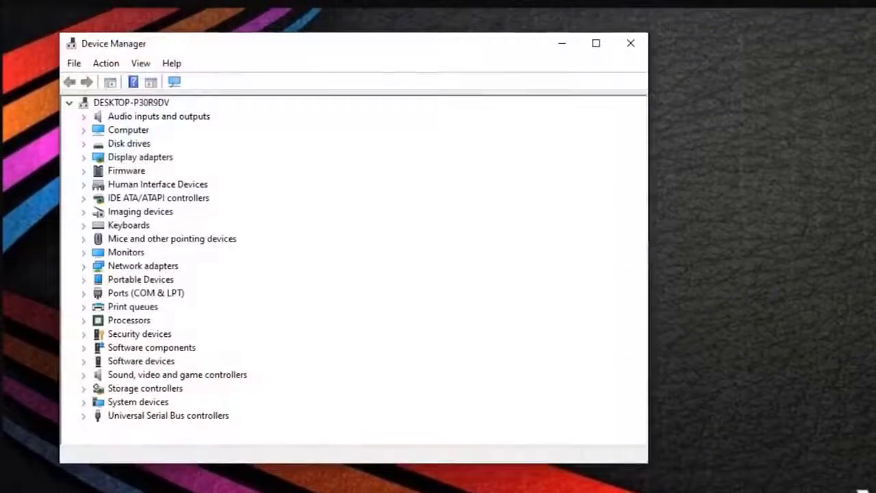
pyautogui.click(121, 211)
pyautogui.click(110, 63)
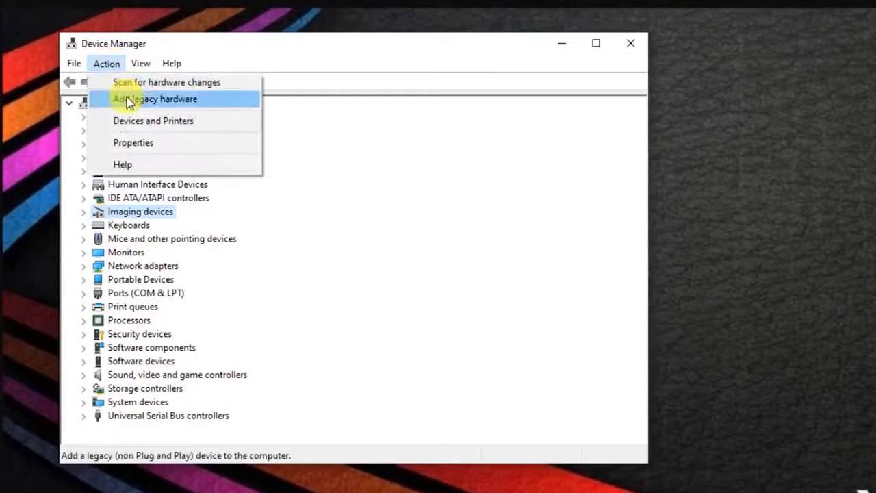
pyautogui.click(126, 100)
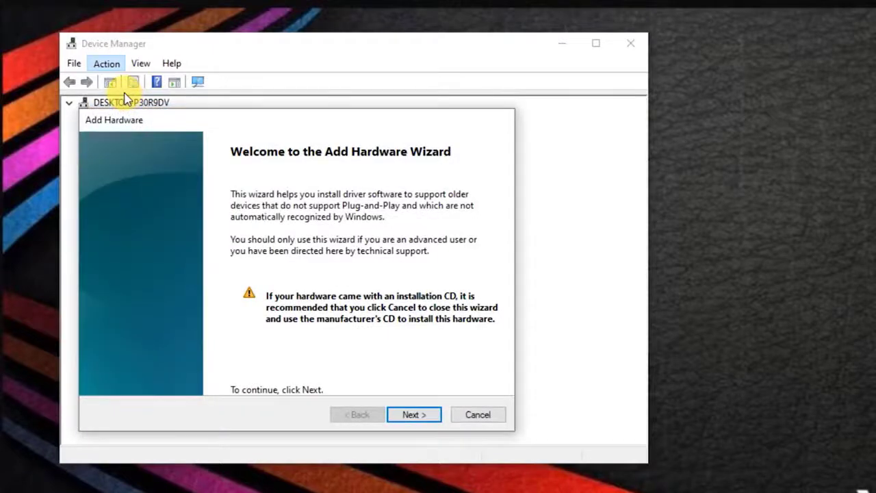
# Step: Choose manual hardware selection, pick Imaging devices, and advance to the driver list
pyautogui.click(416, 414)
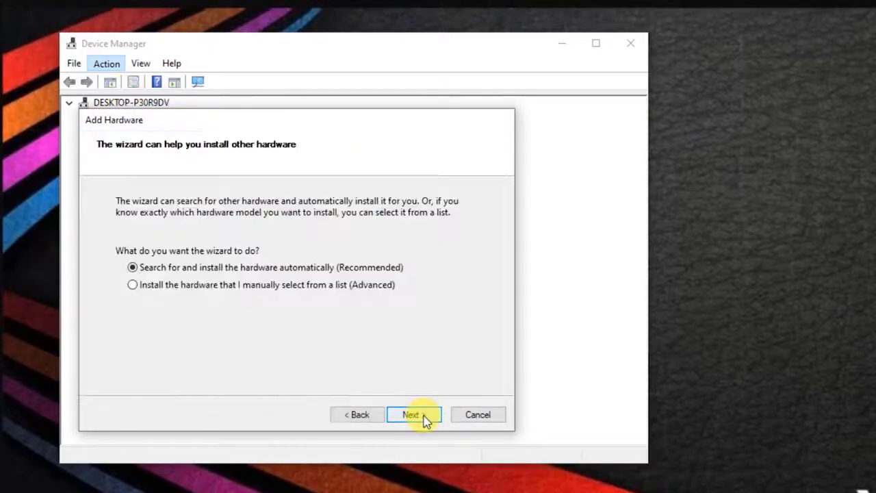
pyautogui.click(333, 293)
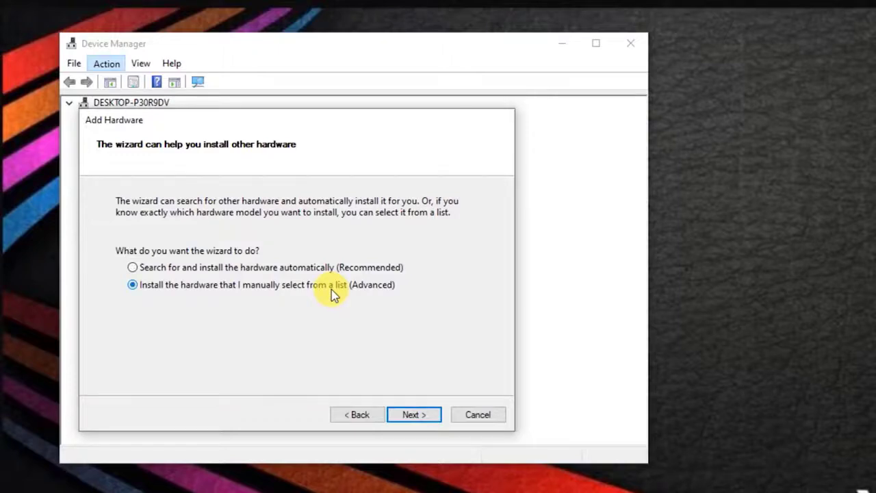
pyautogui.click(429, 418)
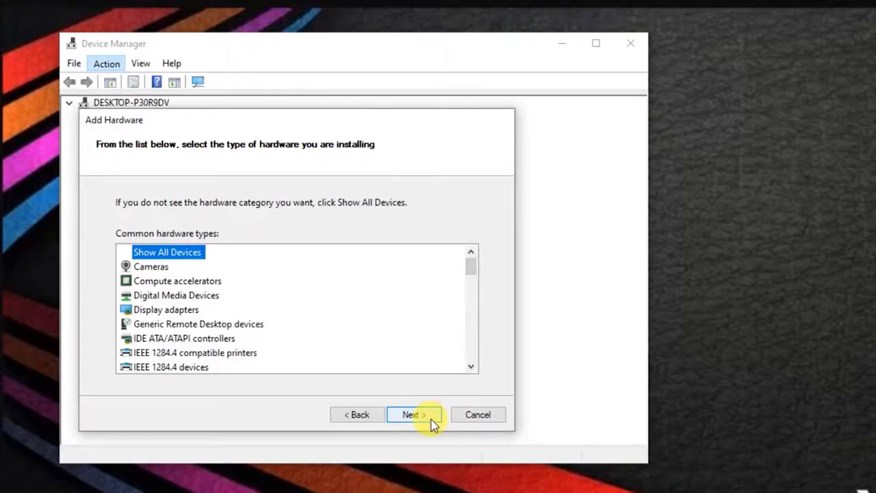
pyautogui.moveTo(471, 270); pyautogui.dragTo(475, 296)
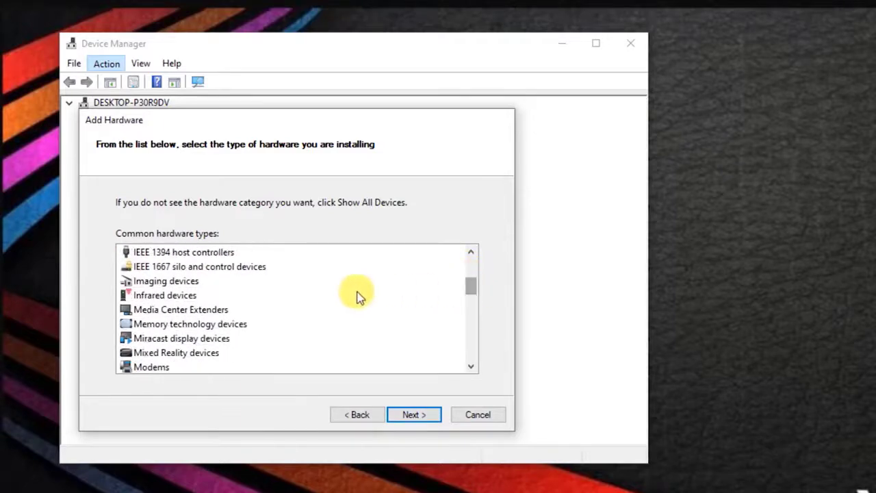
pyautogui.click(179, 280)
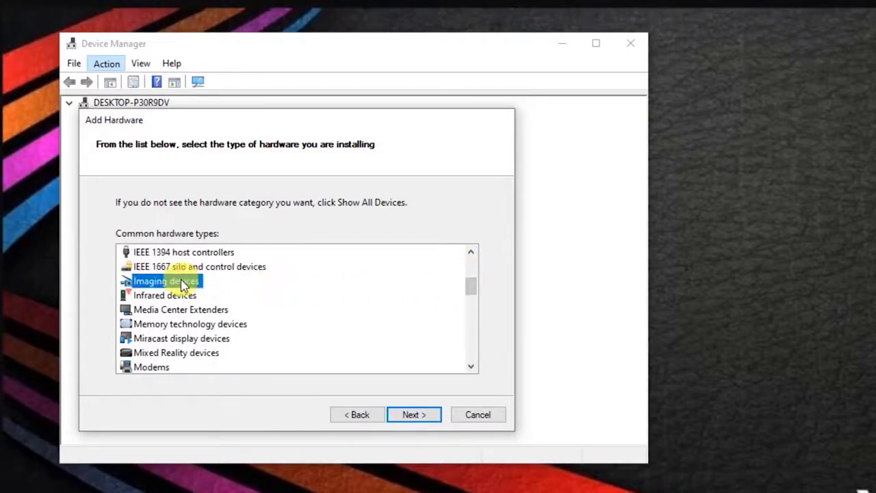
pyautogui.click(414, 414)
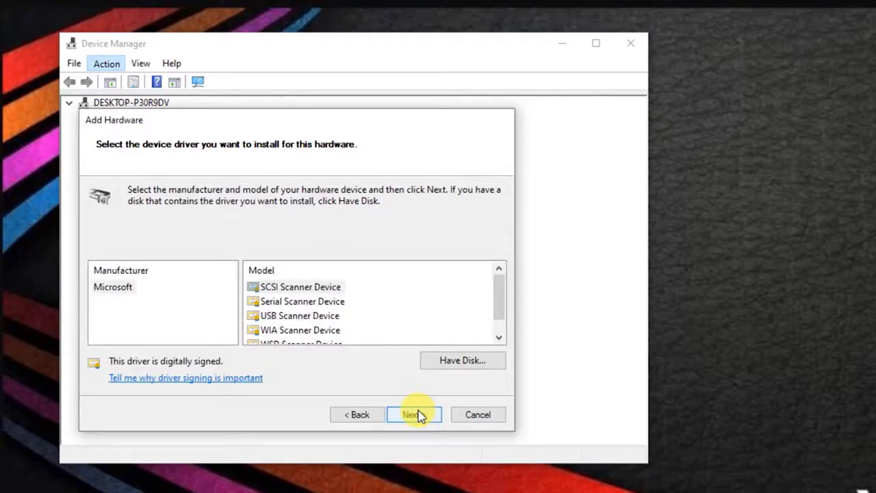
pyautogui.moveTo(495, 303); pyautogui.dragTo(499, 340)
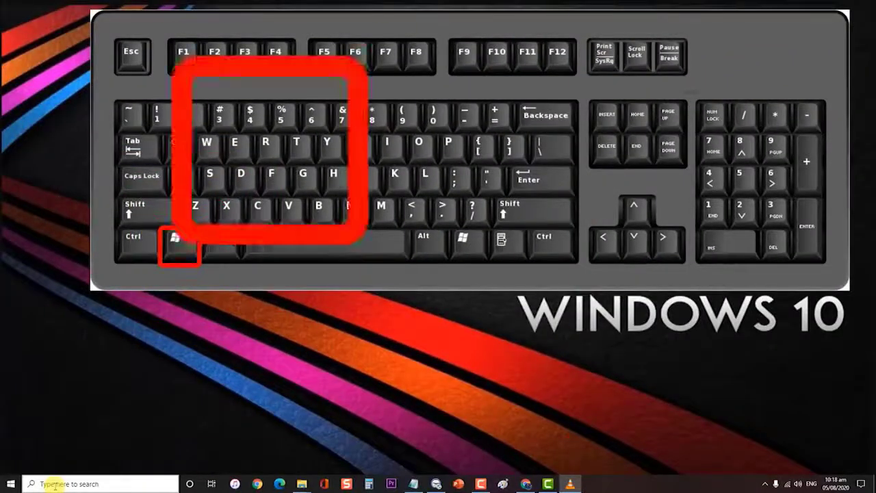
pyautogui.press('super+r')
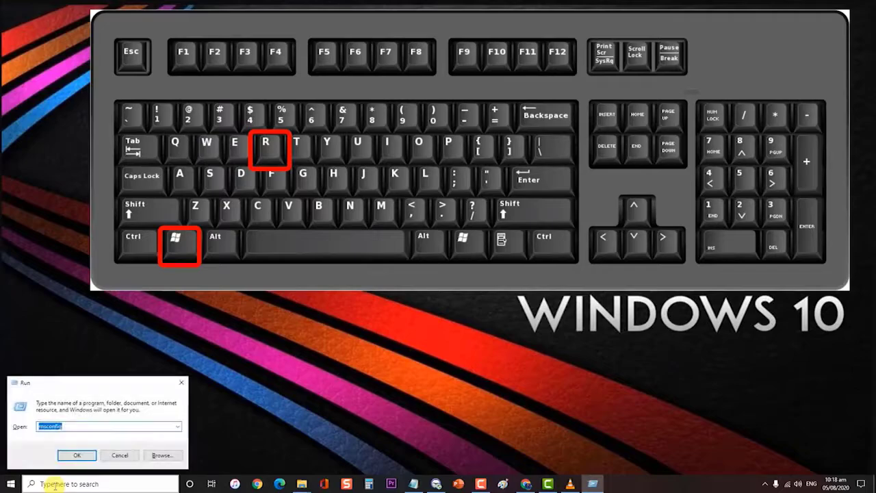
pyautogui.click(82, 426)
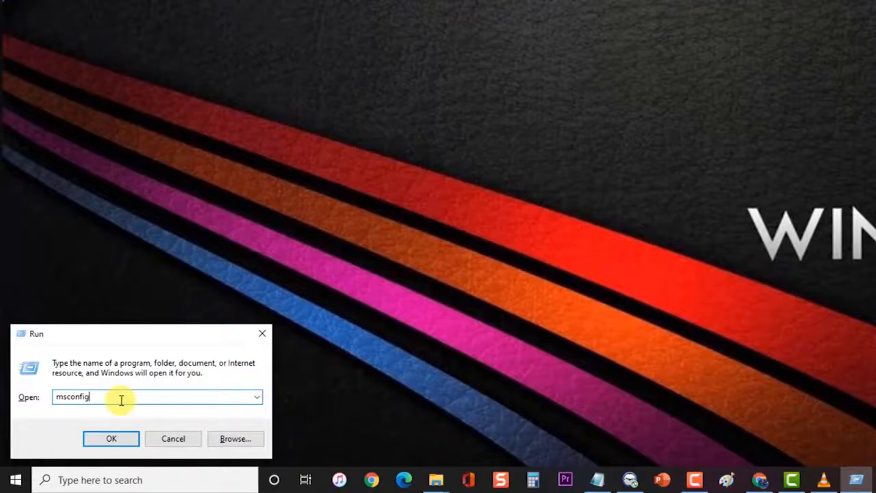
pyautogui.click(125, 439)
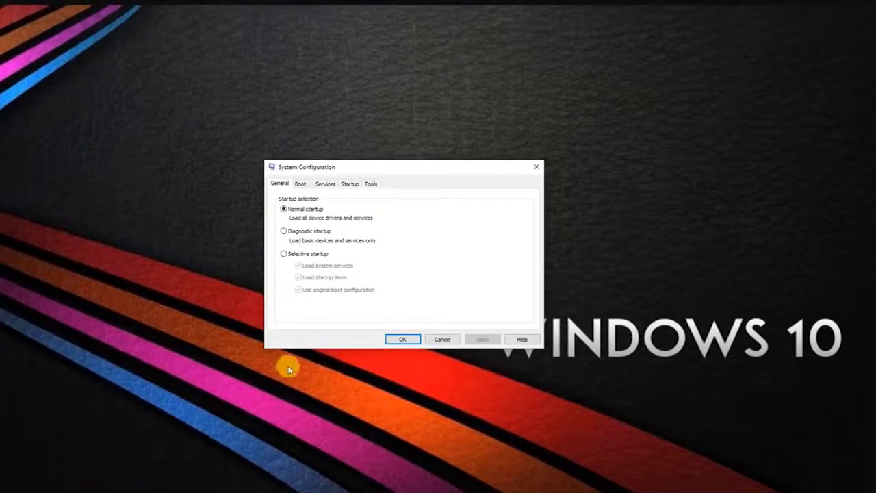
pyautogui.click(327, 184)
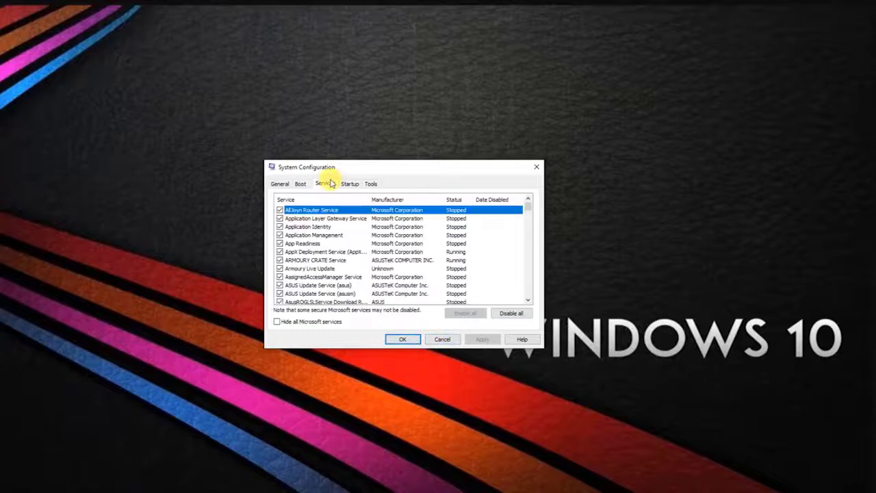
pyautogui.click(277, 322)
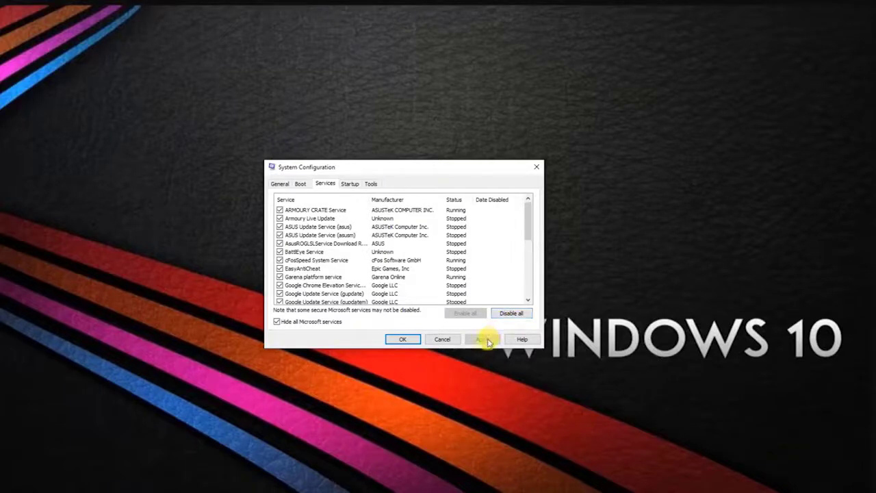
pyautogui.click(417, 340)
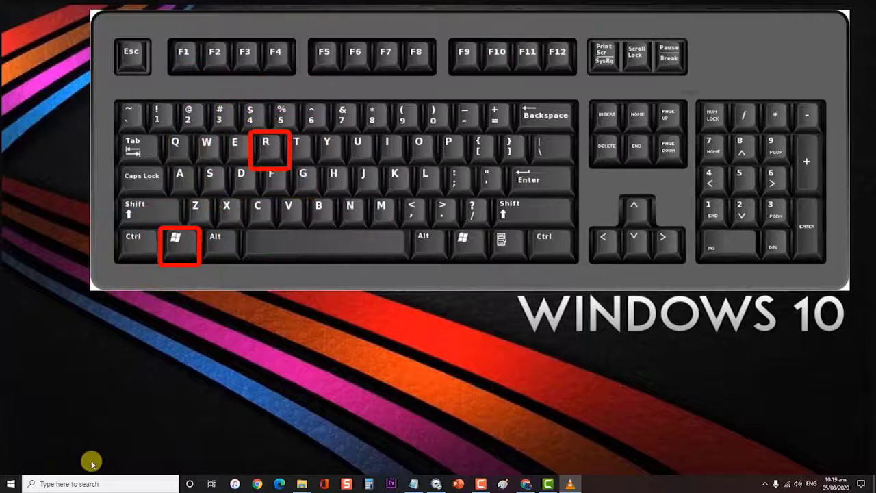
pyautogui.press('super+r')
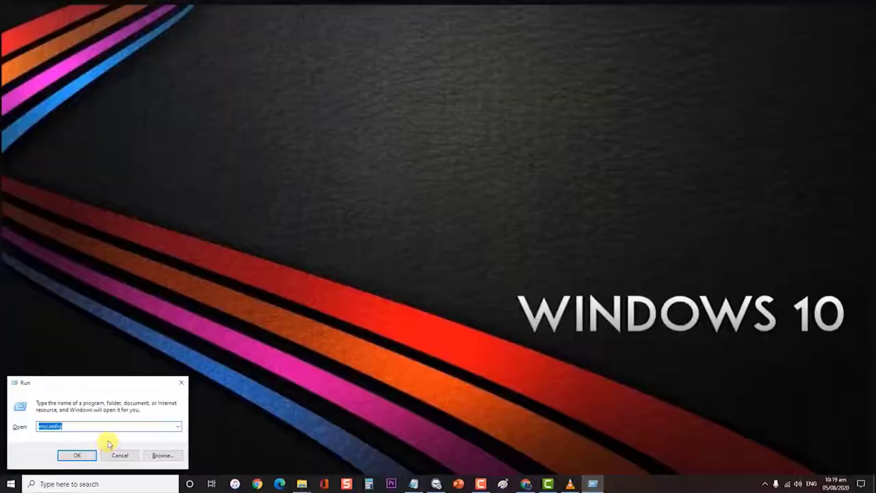
pyautogui.click(107, 429)
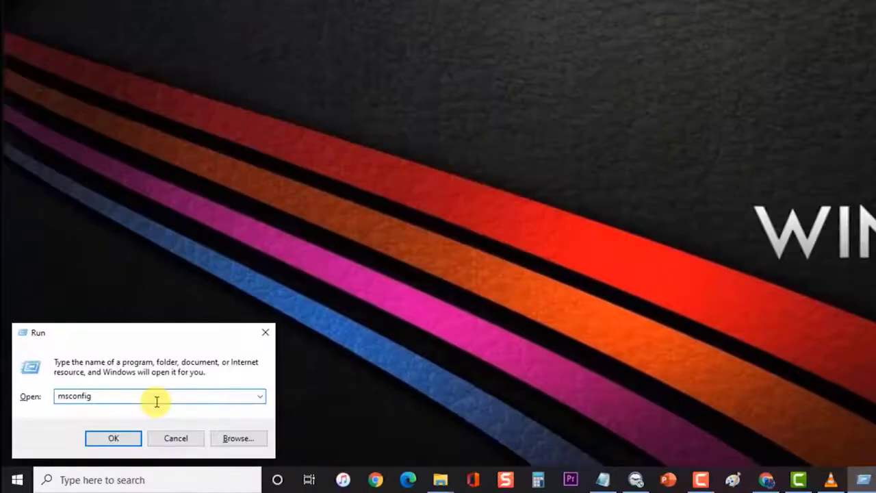
pyautogui.click(118, 439)
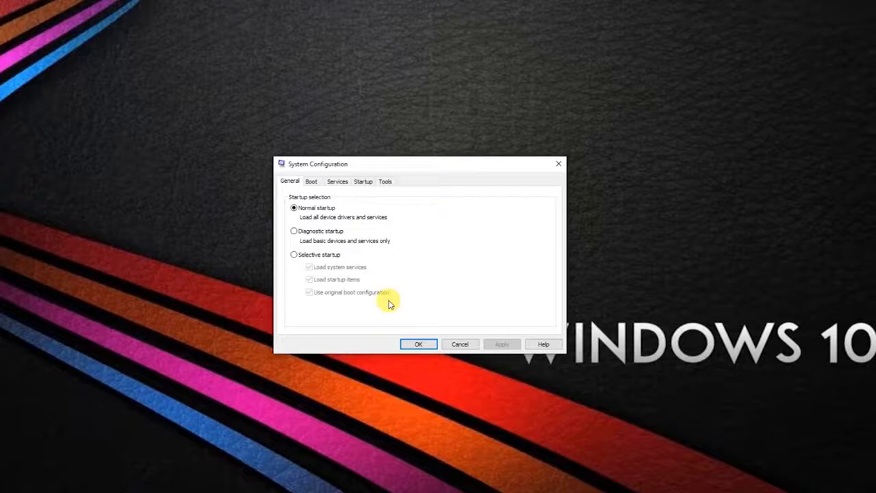
pyautogui.click(363, 181)
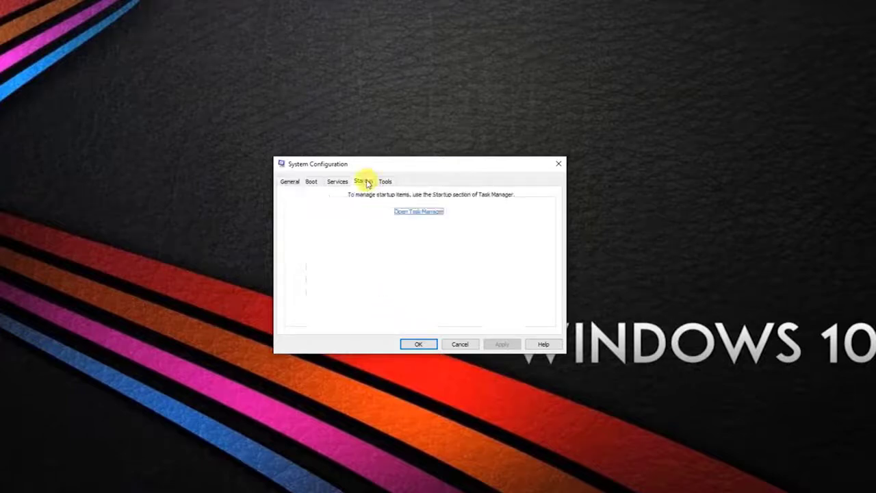
pyautogui.click(430, 214)
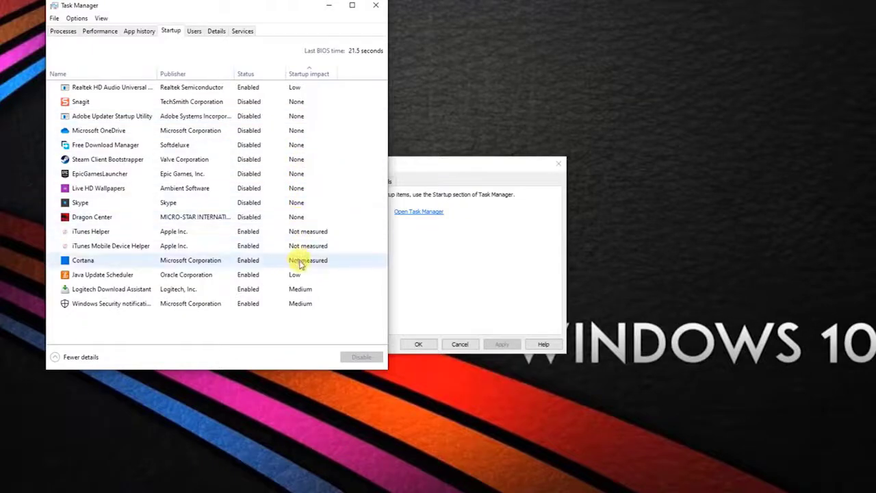
pyautogui.click(376, 6)
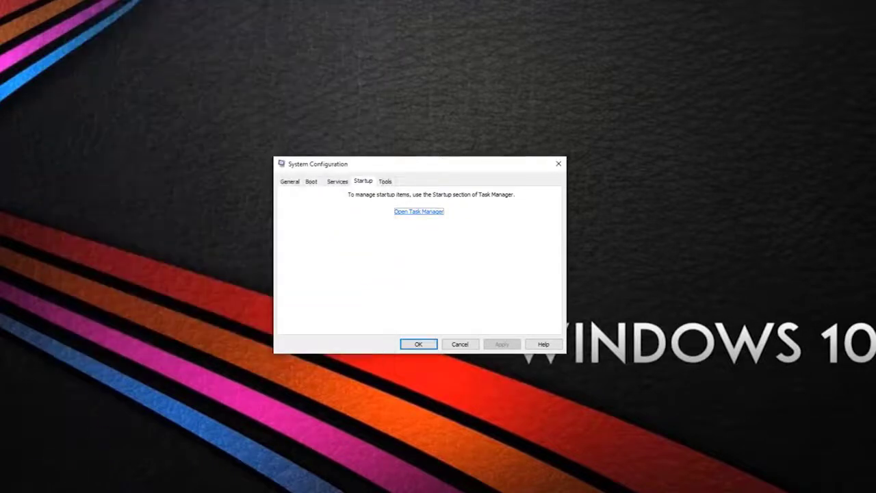
pyautogui.click(557, 164)
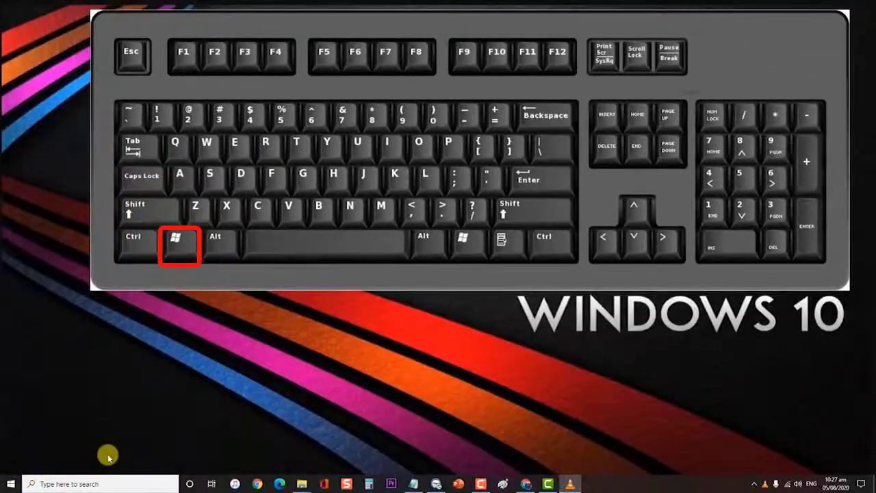
# Step: Run msconfig, tick Hide all Microsoft services on Services, then go to Startup
pyautogui.press('super+r')
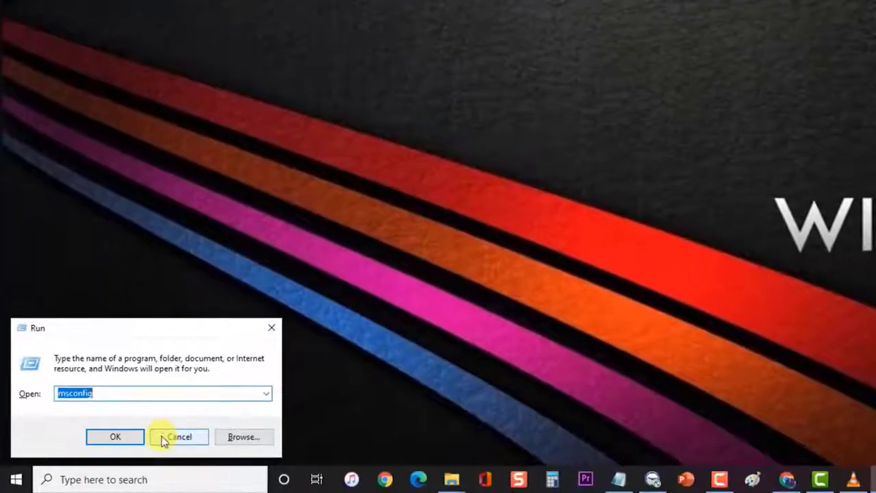
pyautogui.click(146, 395)
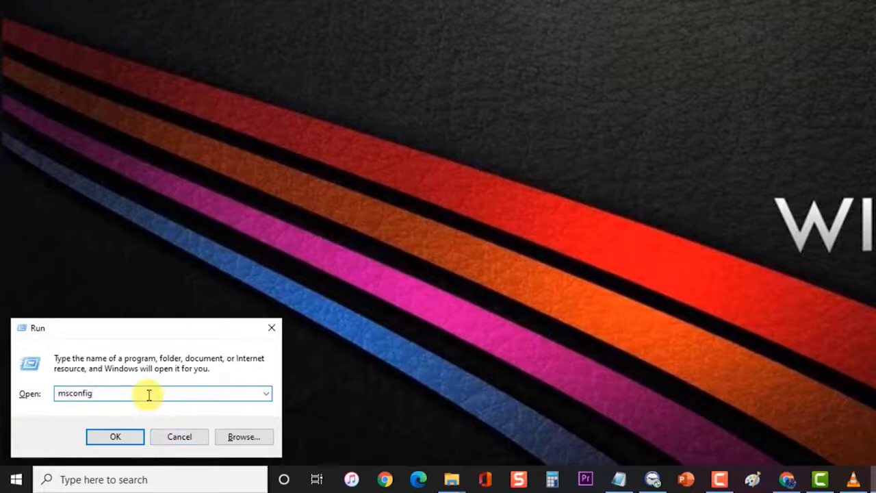
pyautogui.click(121, 436)
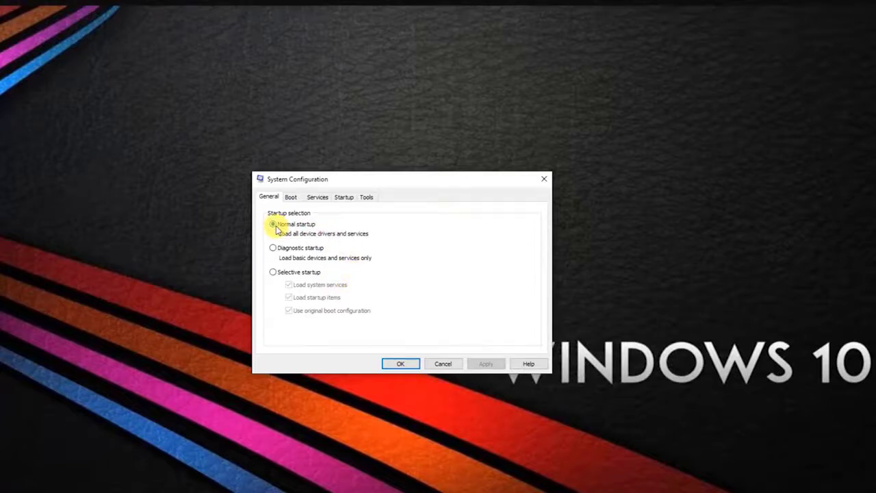
pyautogui.click(326, 199)
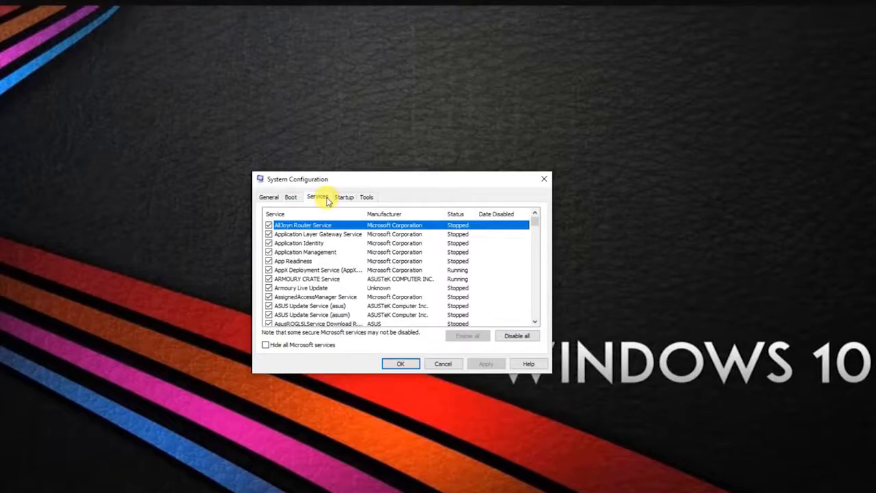
pyautogui.click(265, 345)
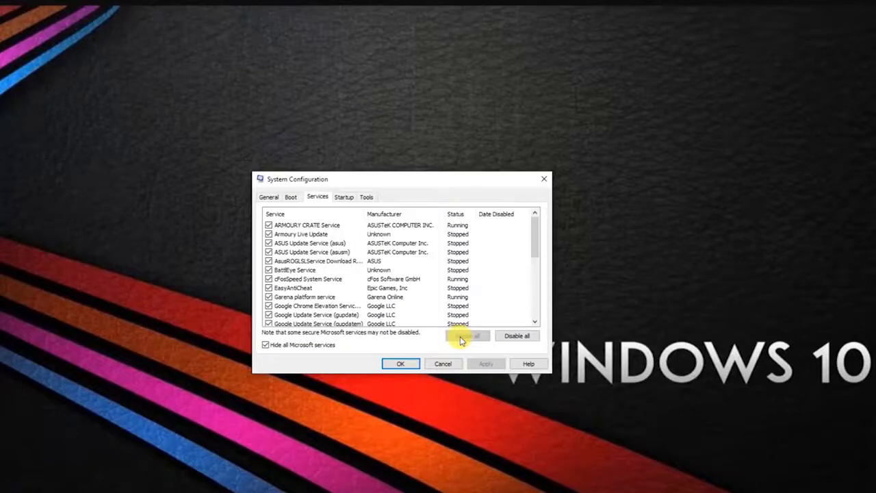
pyautogui.click(342, 198)
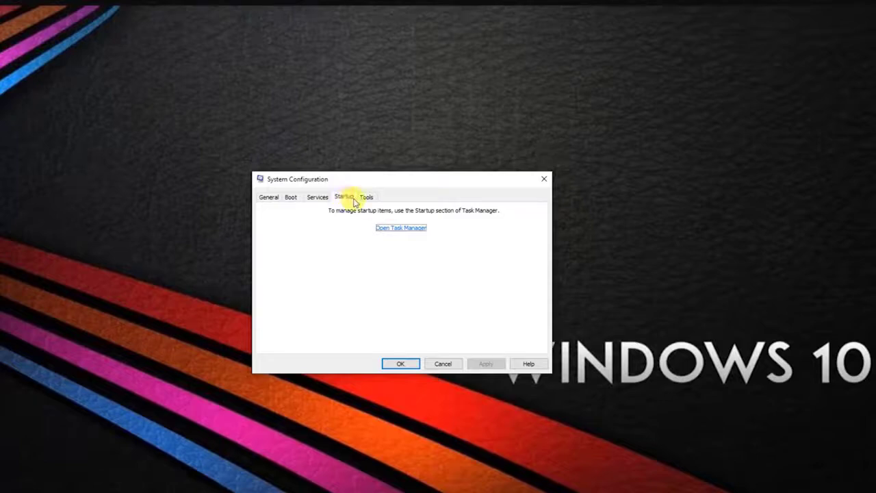
# Step: Enable the Snagit startup item in Task Manager, then close Task Manager
pyautogui.click(397, 228)
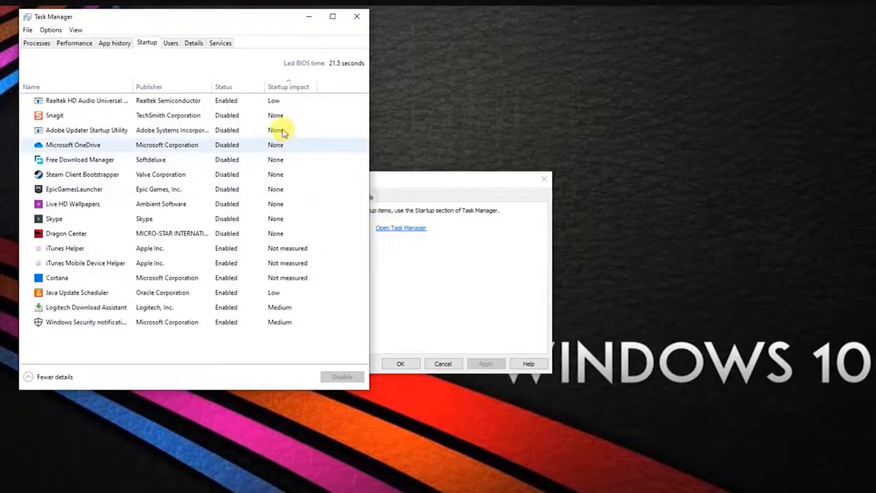
pyautogui.click(224, 115)
pyautogui.rightClick(226, 115)
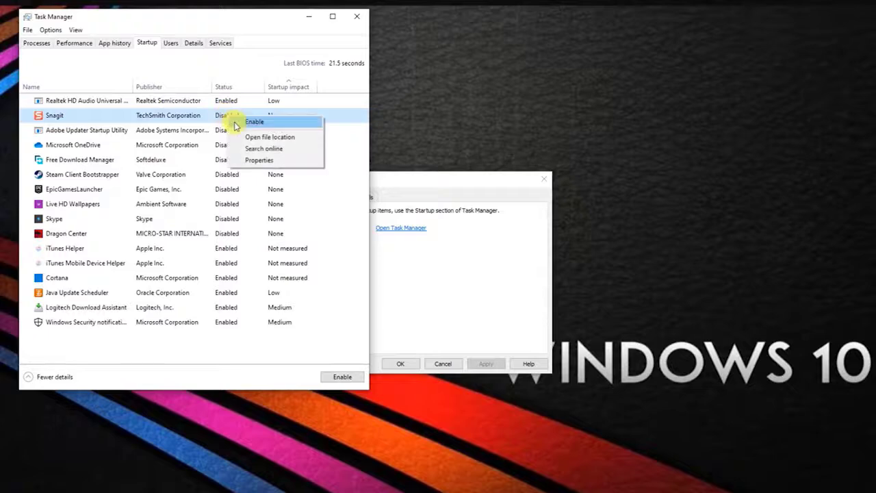
pyautogui.click(236, 123)
pyautogui.click(356, 16)
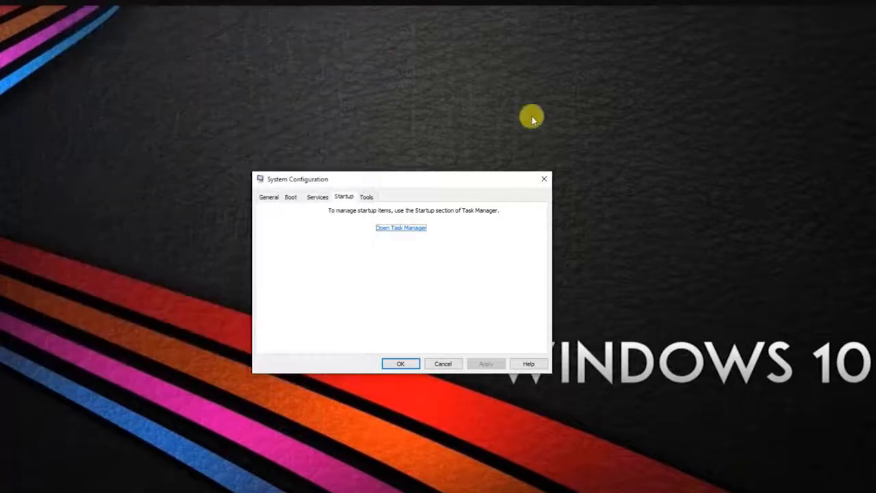